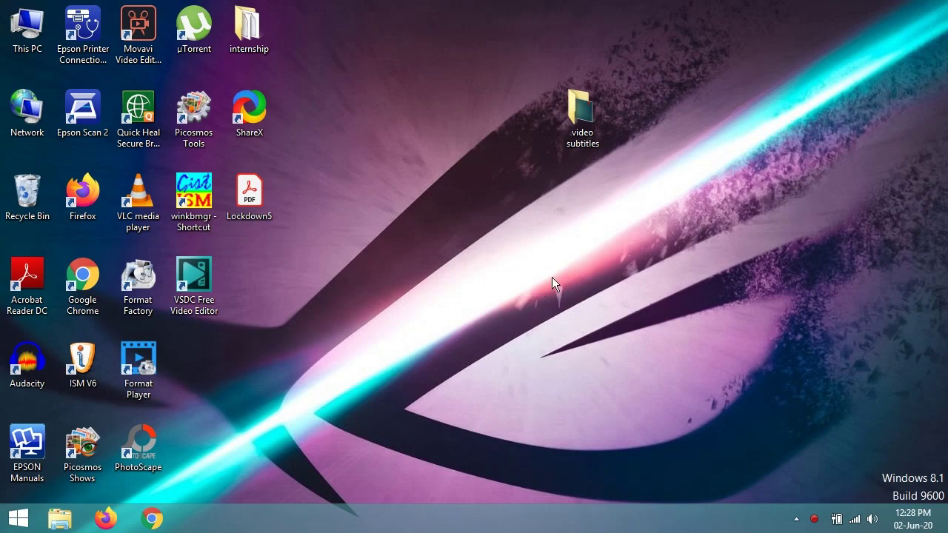
Step: Create a new text document with its default name in the desktop's video subtitles folder and open it in Notepad
double_click(584, 114)
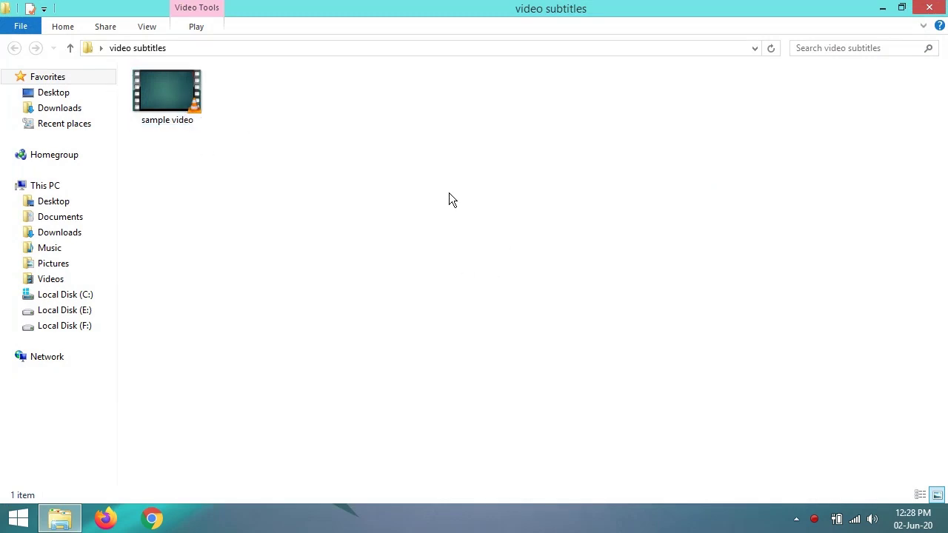
right_click(459, 151)
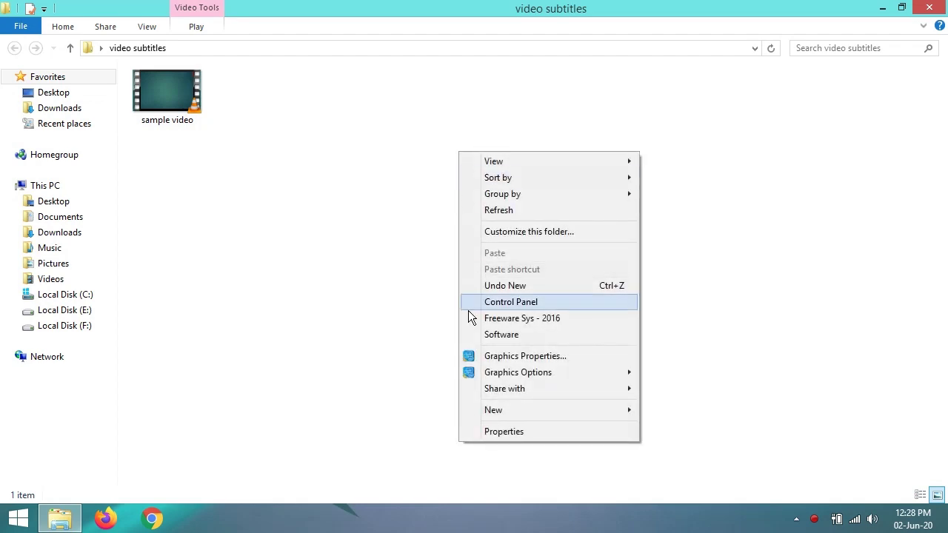
mouse_move(524, 414)
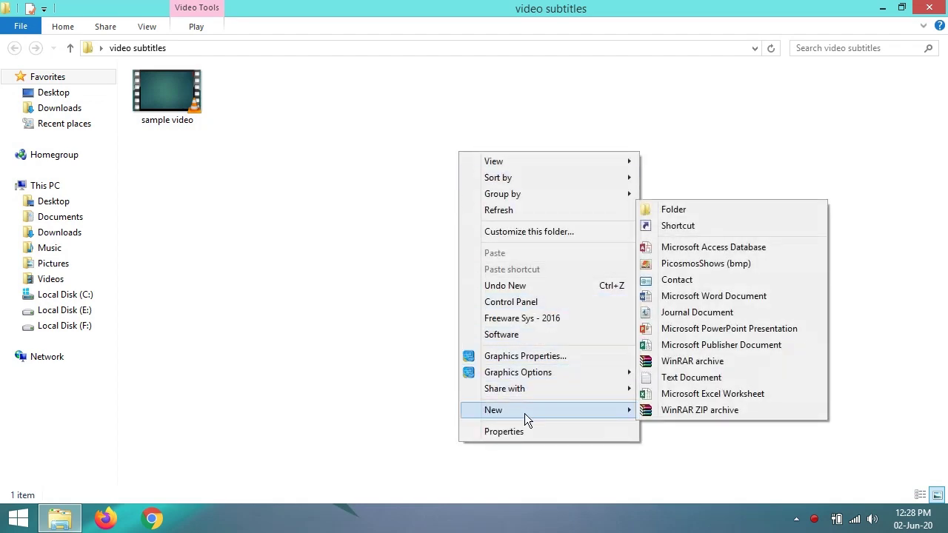
left_click(704, 378)
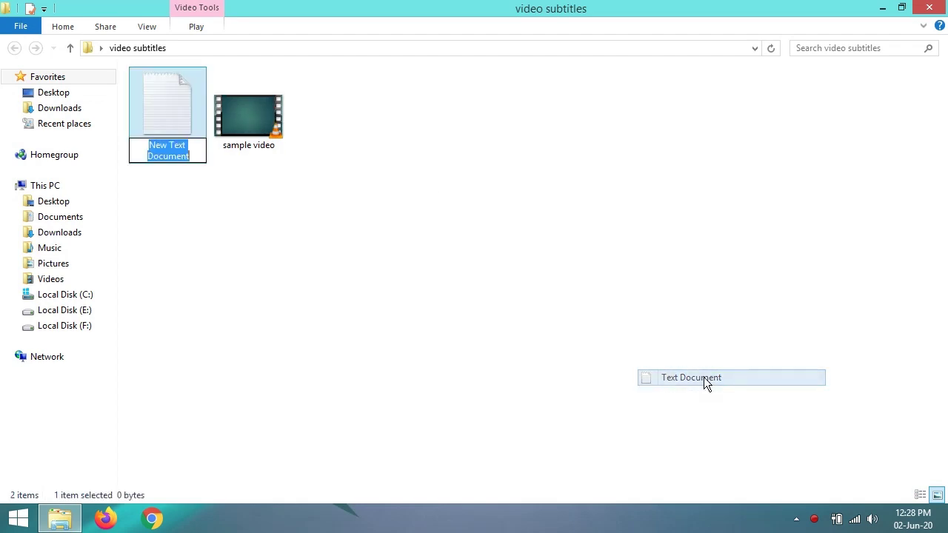
left_click(181, 200)
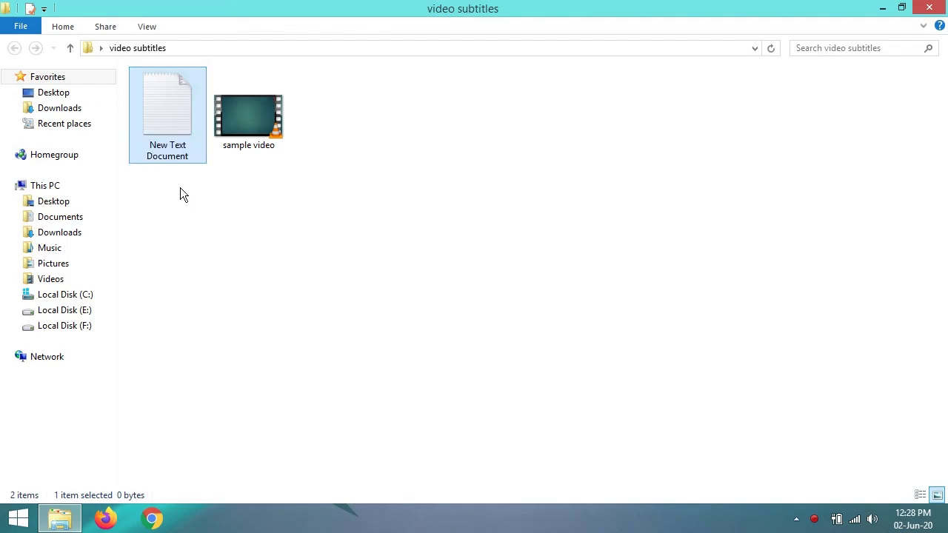
double_click(174, 99)
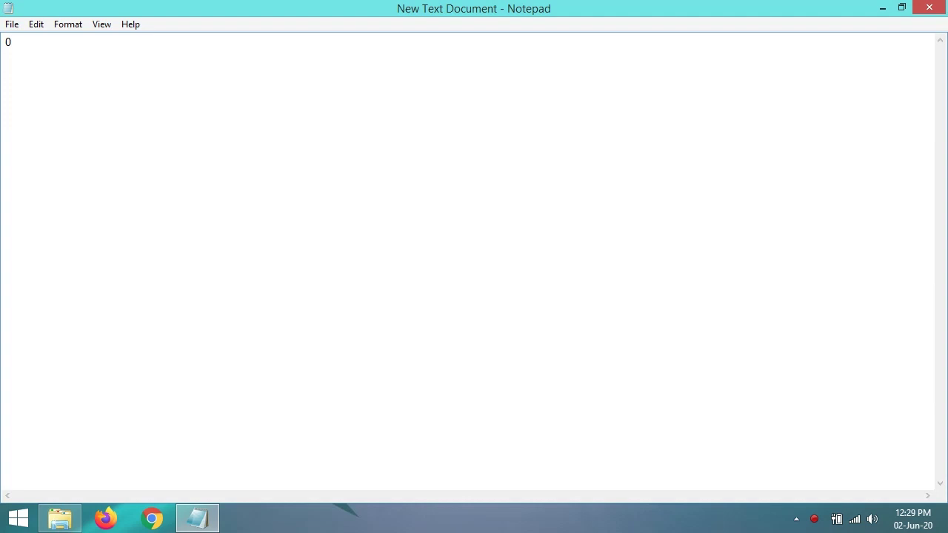
Step: Write subtitle entry 0 timed 00:00:02 --> 00:00:10 with the text "Hello world! How are you all? I hope you are fine..."
key("Return")
type("00:00:02 --> 00:00")
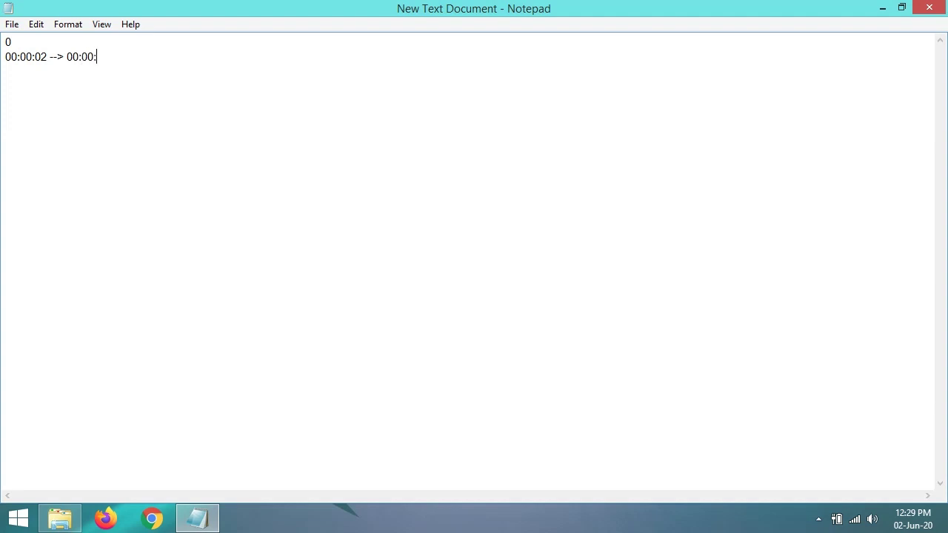
type(":10")
key("Return")
type("Hello world! Hoa")
key("BackSpace")
type("w")
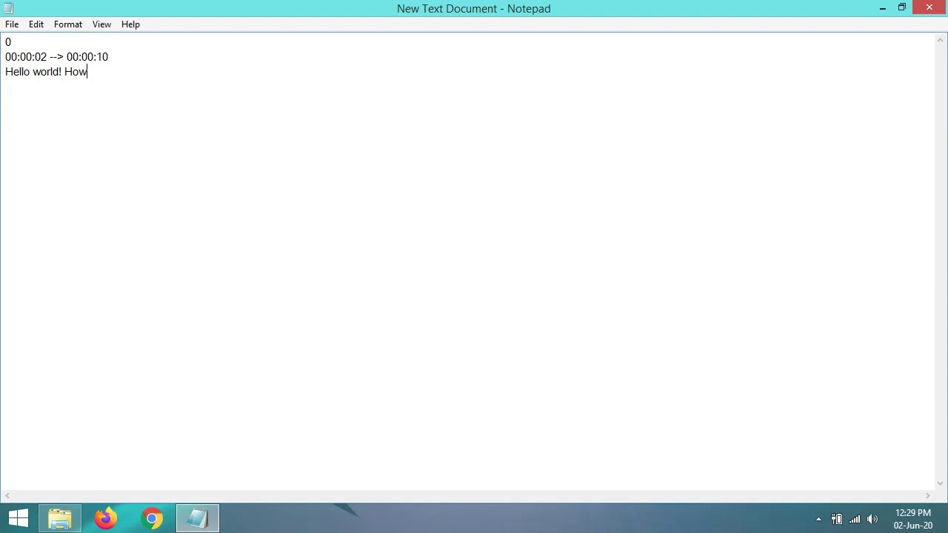
type(" are you all? I hope you are f")
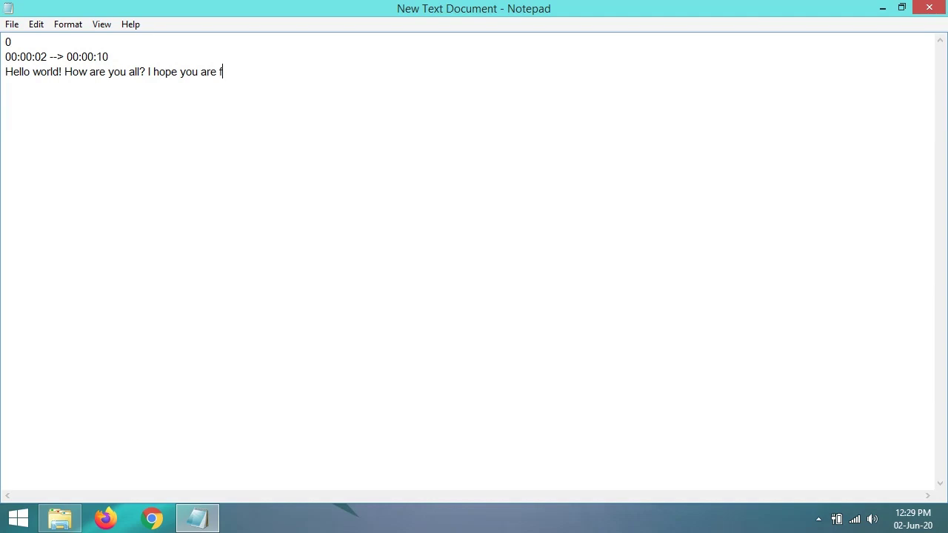
type("ine...")
Step: Add subtitle entry 1 below a blank line, timed 00:00:10 --> 00:00:20
key("Return")
type("1")
type("00")
type(":00:")
type("10")
type(" -->")
type(" 00:00:")
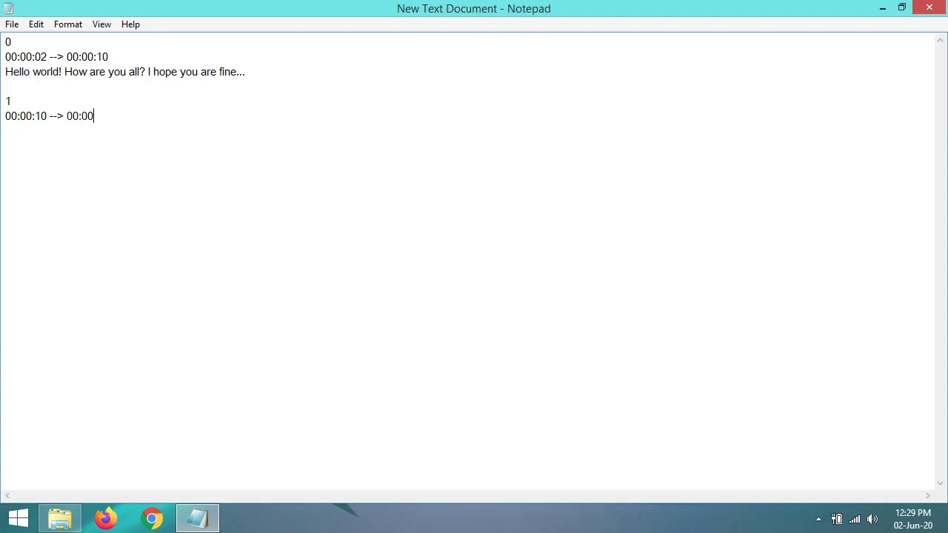
type("20")
Step: Enter "Welcome to the world of learning things. Learn skills and get ready for your future." as entry 1's text and number the next entry 2
type("w")
key("BackSpace")
type("Welcome tho t")
key("BackSpace")
key("BackSpace")
key("BackSpace")
key("BackSpace")
type("o the world o")
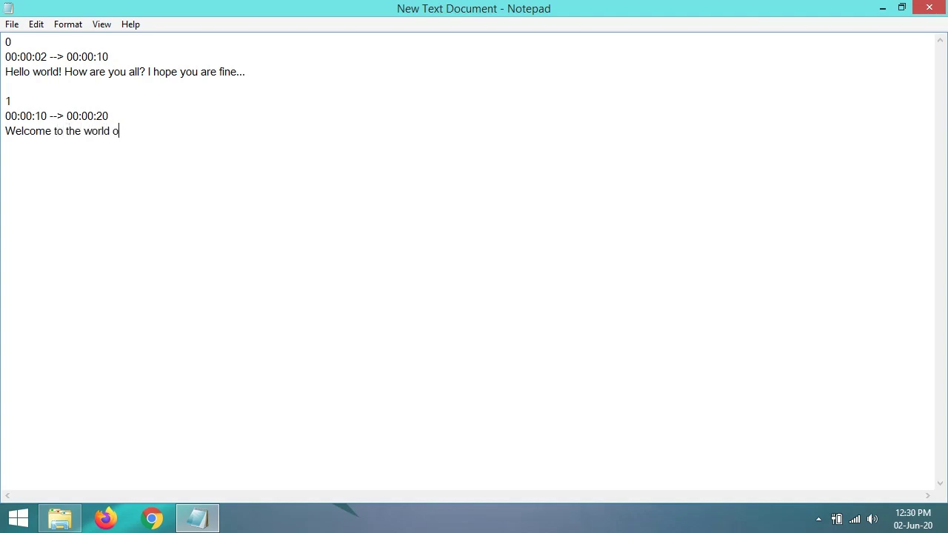
type("f learning things. Learn")
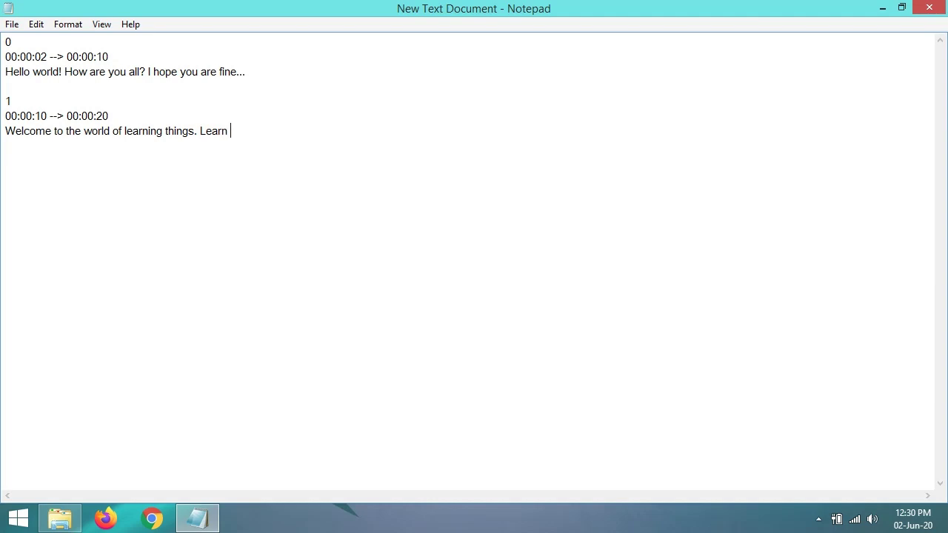
type(" skills and get read")
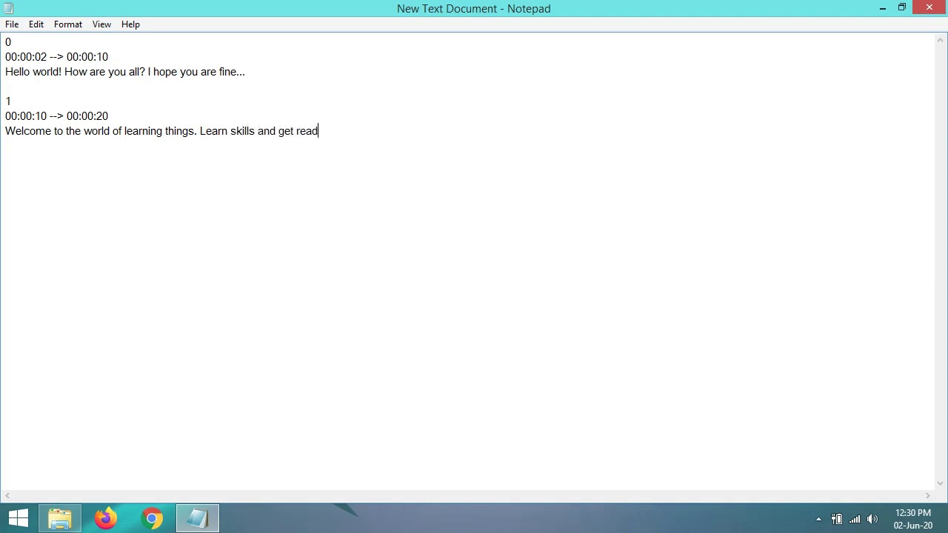
type("y for your future.")
key("Return")
type("2")
Step: Delete subtitle entries 1 and 2, keeping only the first entry
left_click_drag(11, 160, 6, 101)
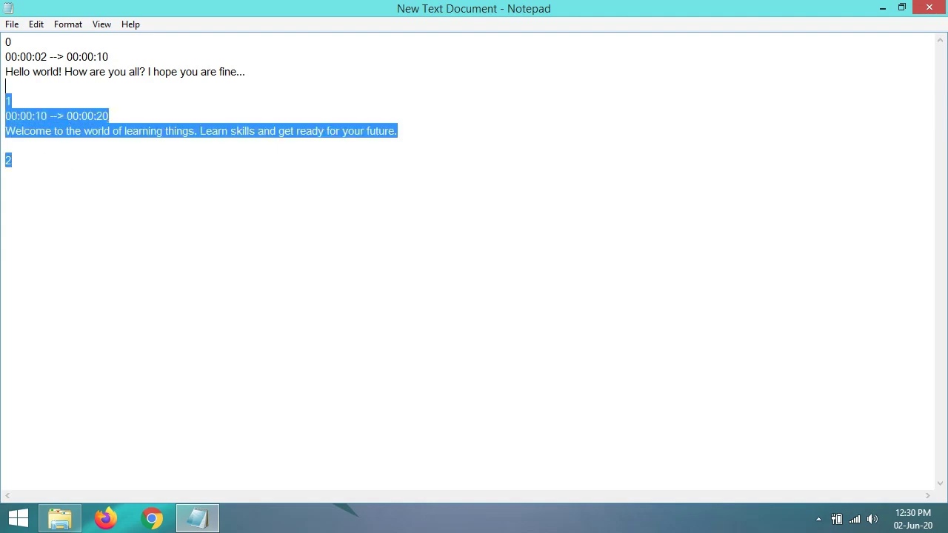
key("Delete")
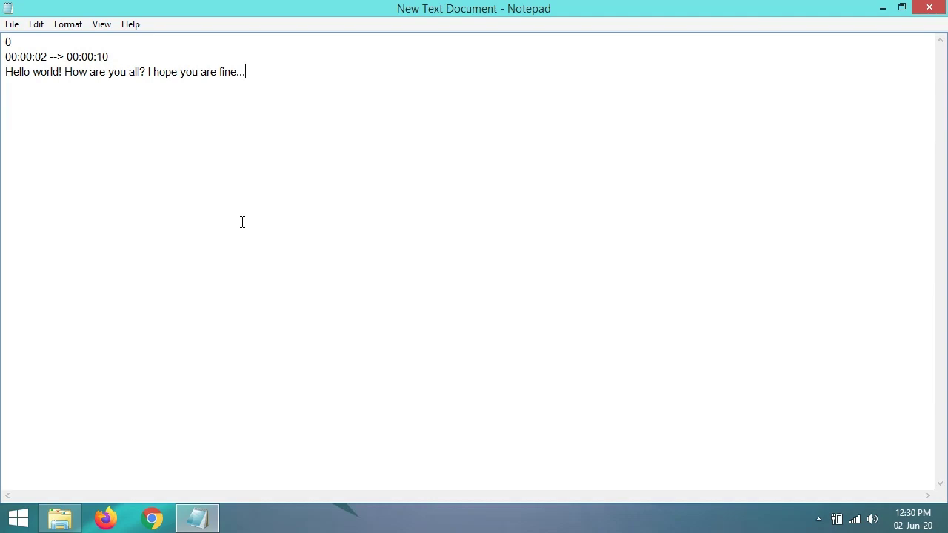
Step: Save the subtitle document as hi.srt in the video subtitles folder and close Notepad
left_click(11, 26)
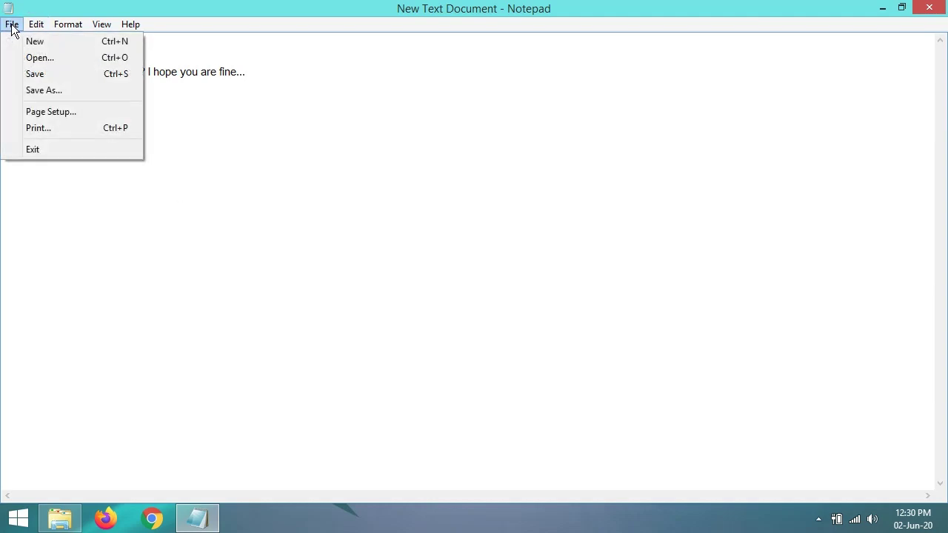
left_click(45, 91)
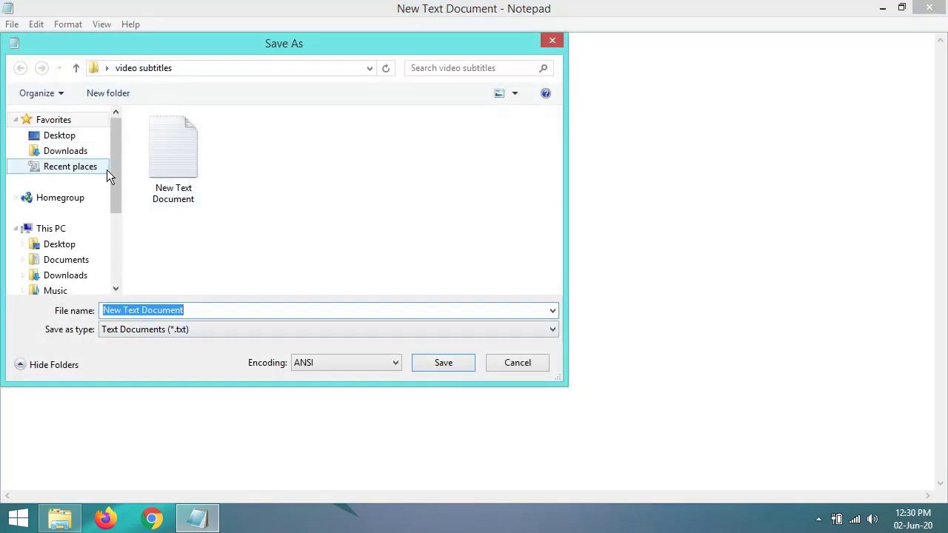
left_click(124, 331)
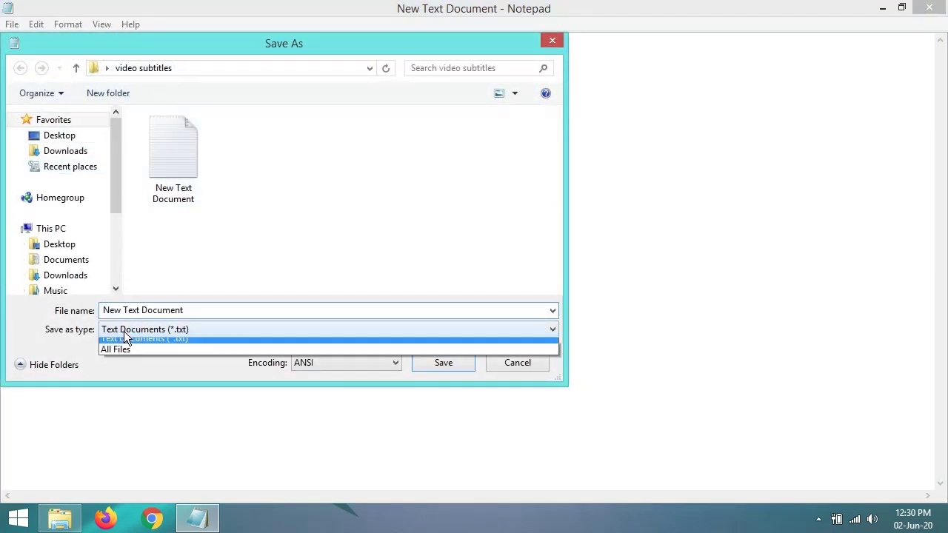
left_click(200, 312)
left_click(202, 311)
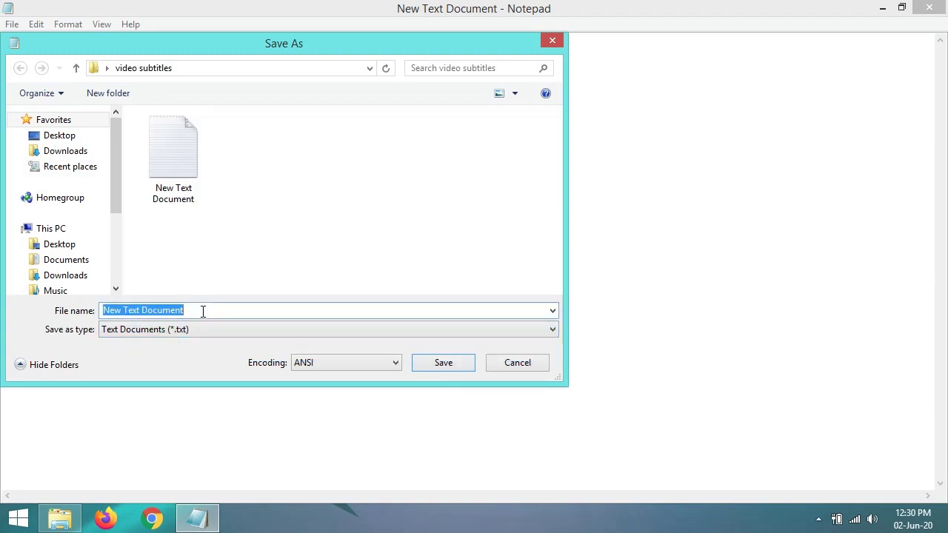
type("hi.srt")
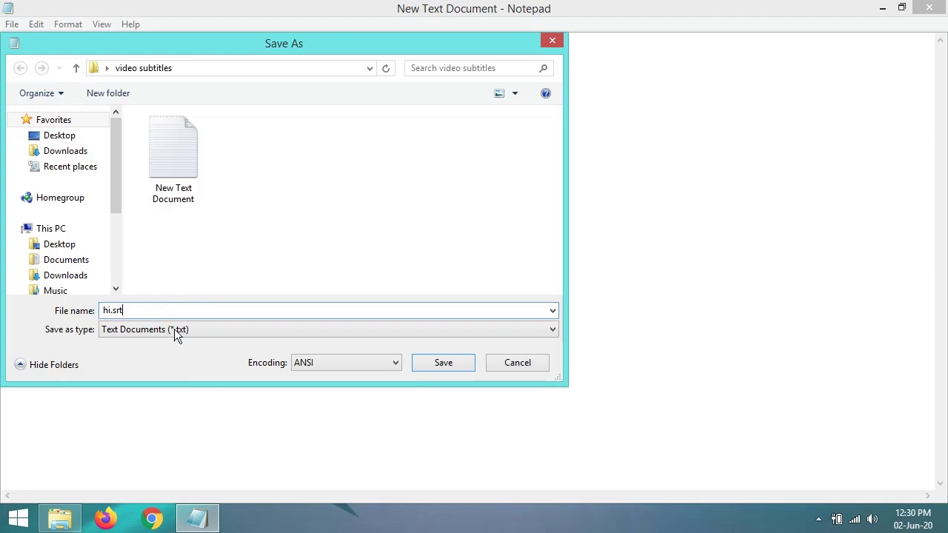
left_click(450, 366)
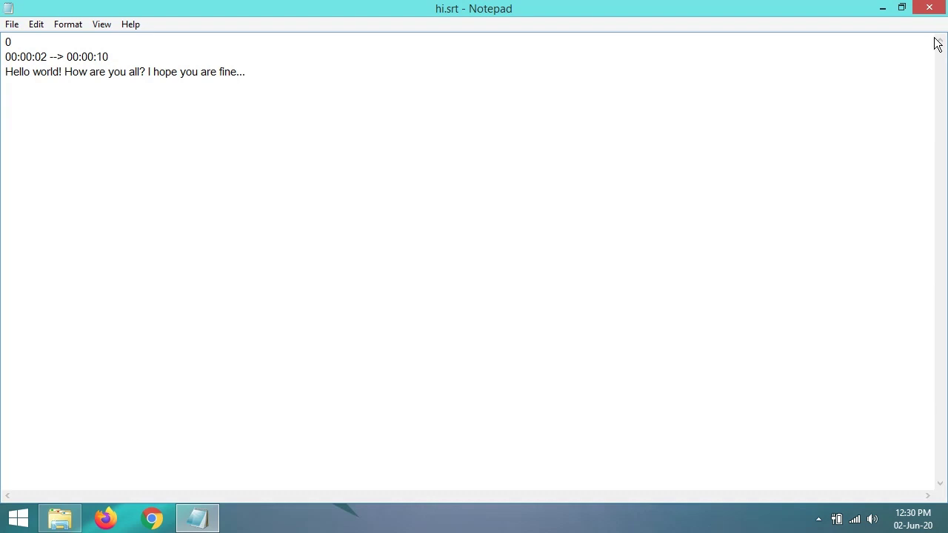
left_click(929, 8)
left_click(185, 108)
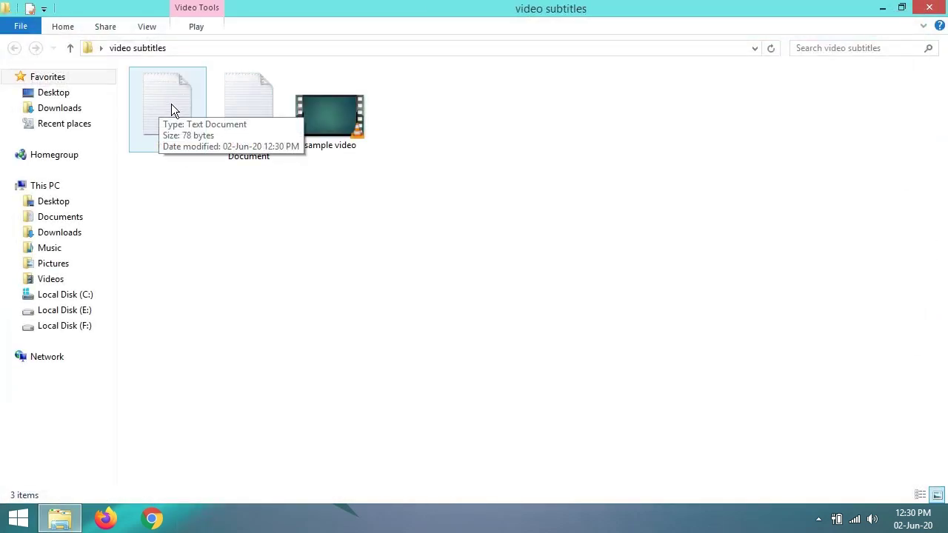
left_click(226, 223)
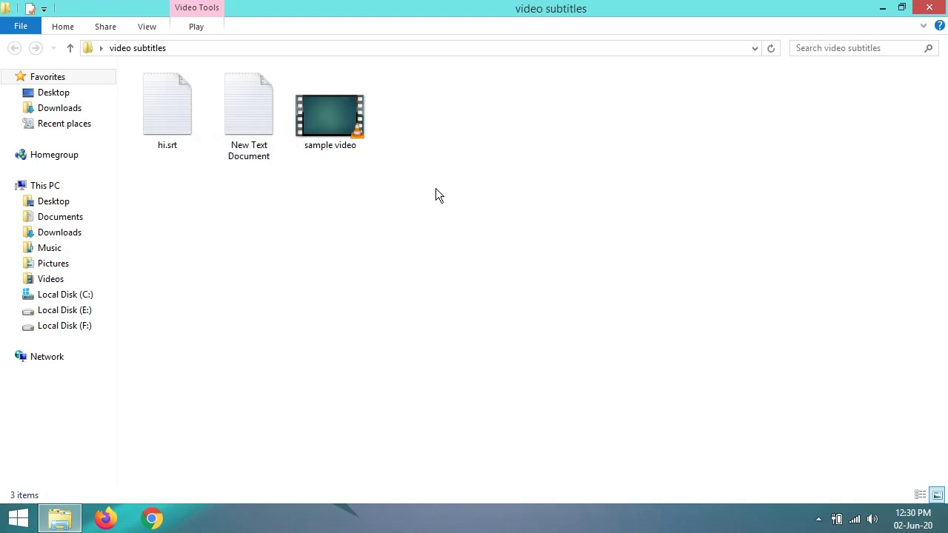
Step: Play the sample video in VLC media player without subtitles, and close the player when it ends
double_click(335, 117)
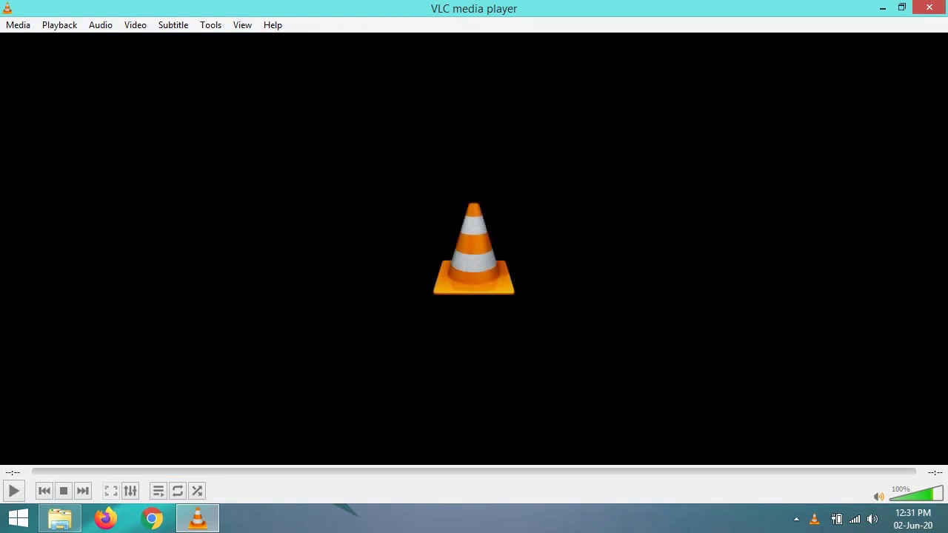
left_click(930, 7)
right_click(443, 191)
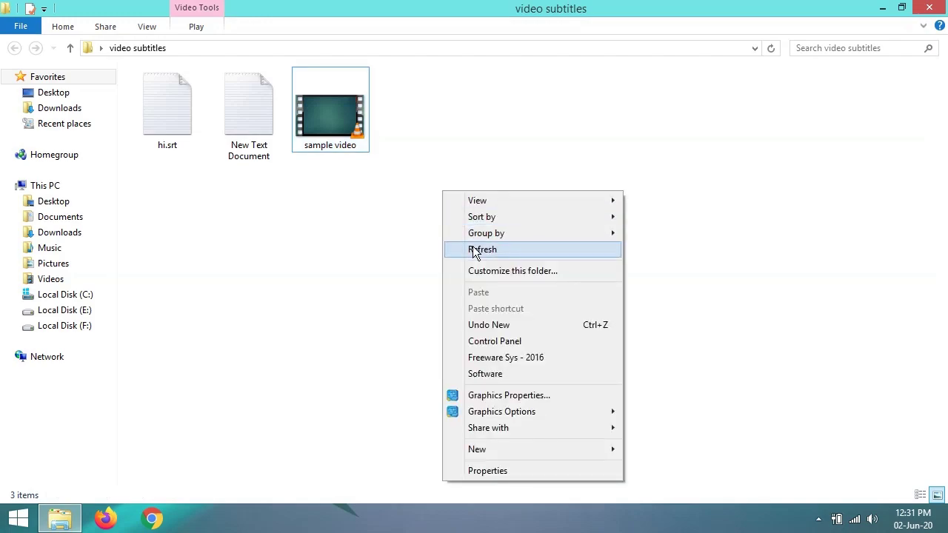
left_click(482, 250)
Step: Play the sample video in VLC media player again and add hi.srt as its subtitle file
double_click(330, 121)
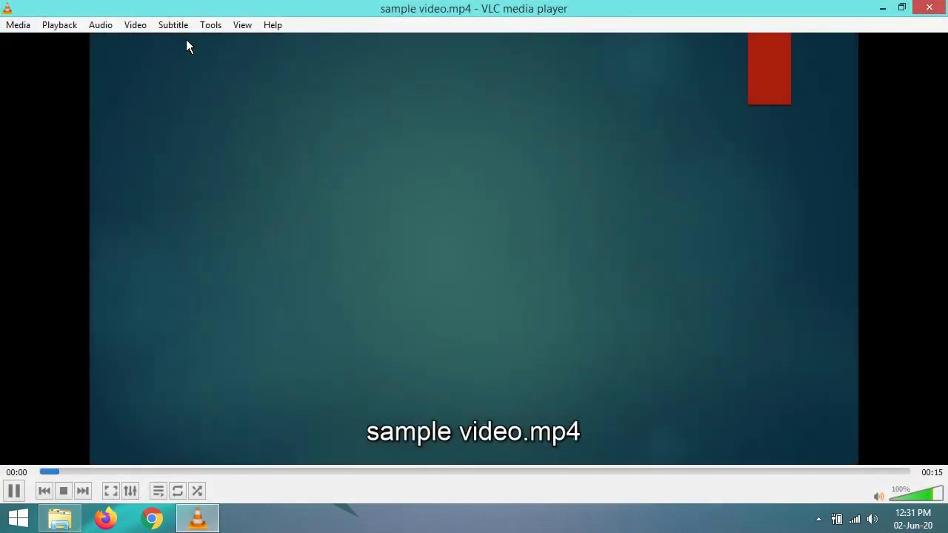
left_click(181, 30)
left_click(198, 43)
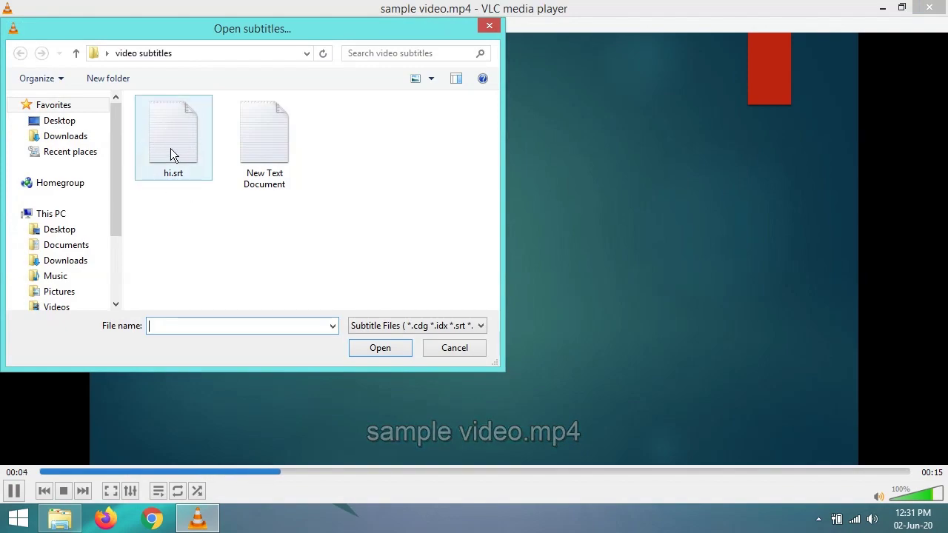
left_click(171, 154)
left_click(382, 350)
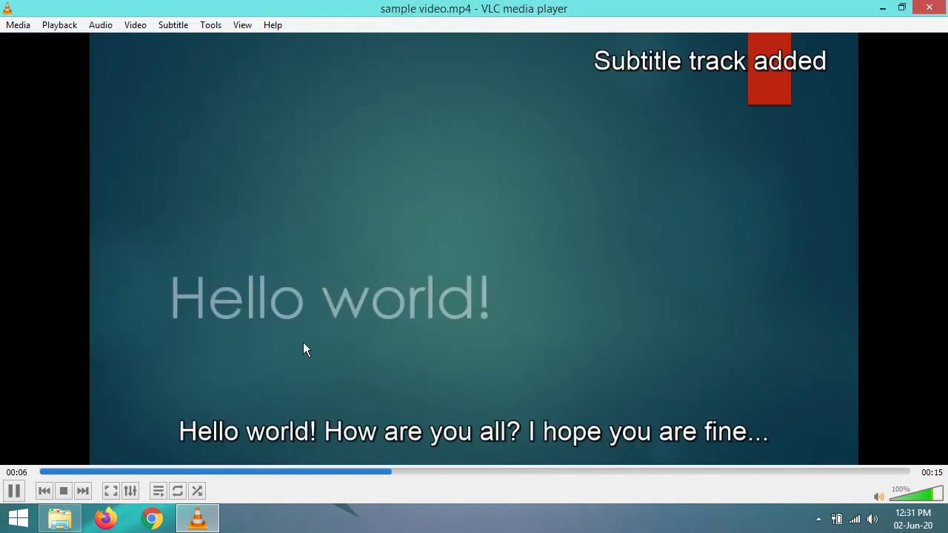
Step: Replay the sample video from the beginning to check the subtitle timing, and close the player at the end
left_click(43, 471)
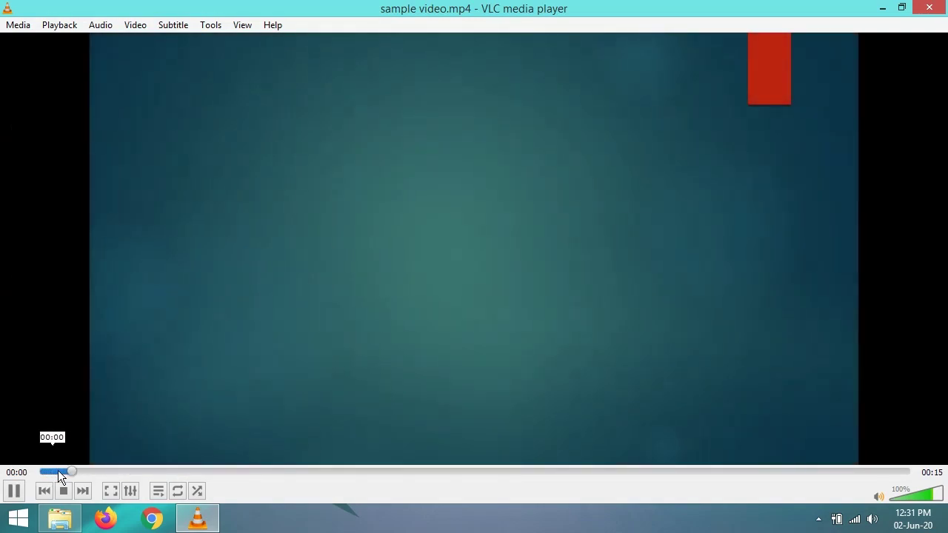
left_click(39, 471)
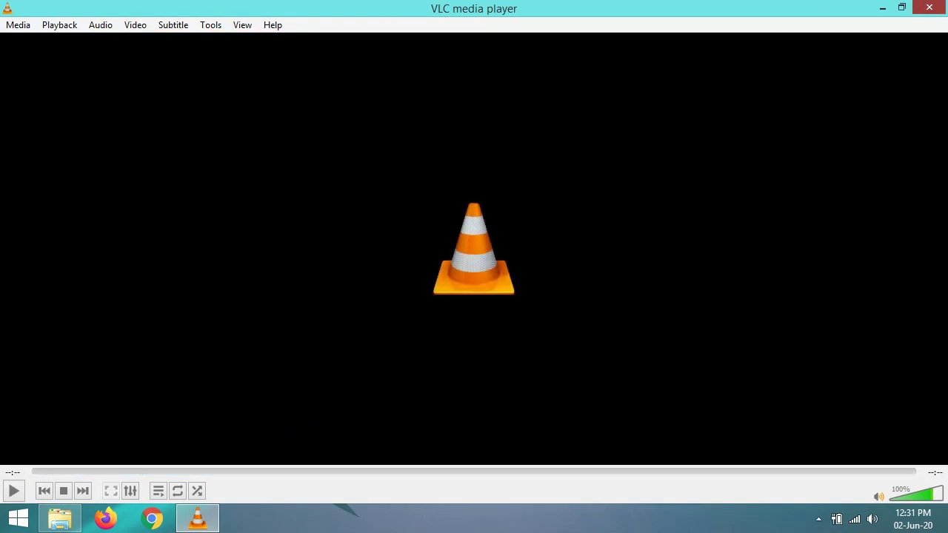
left_click(930, 7)
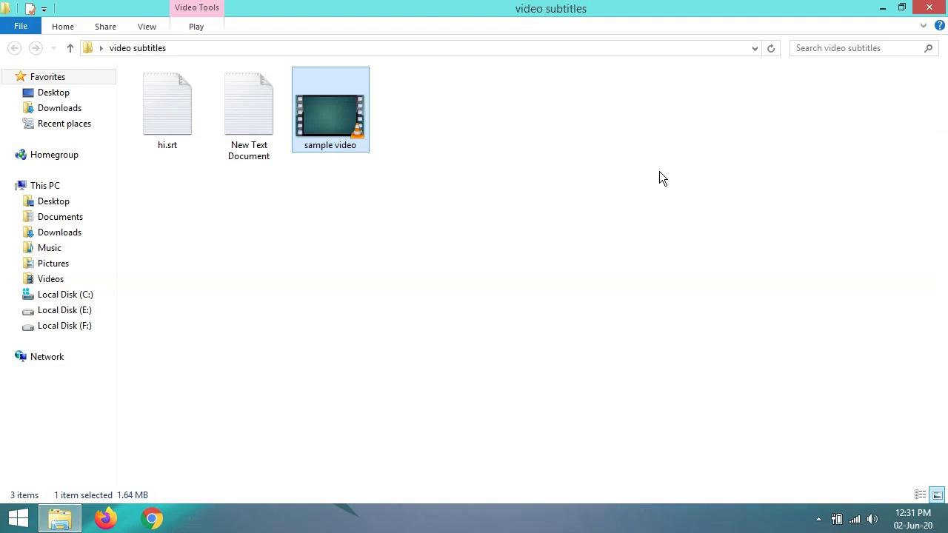